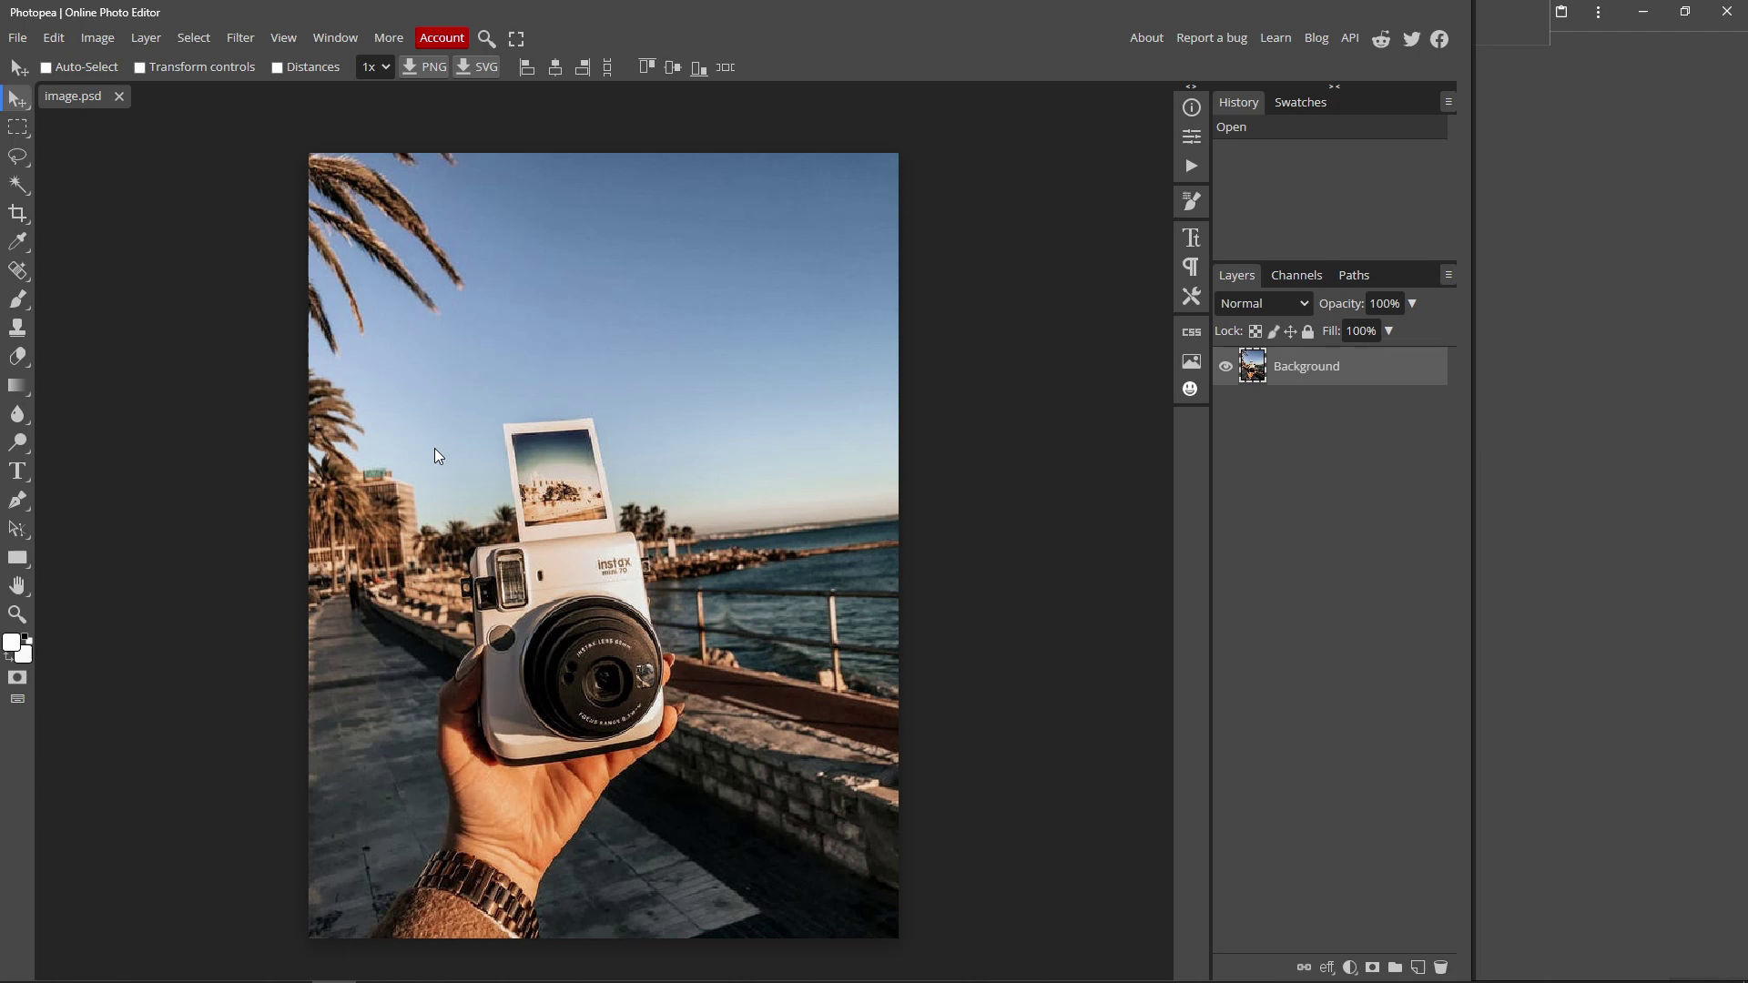
Zoom in on the hand and wrist and convert the closed camera outline into a selection.
{"action": "left_click", "coordinate": [17, 615]}
{"action": "left_click", "coordinate": [443, 899]}
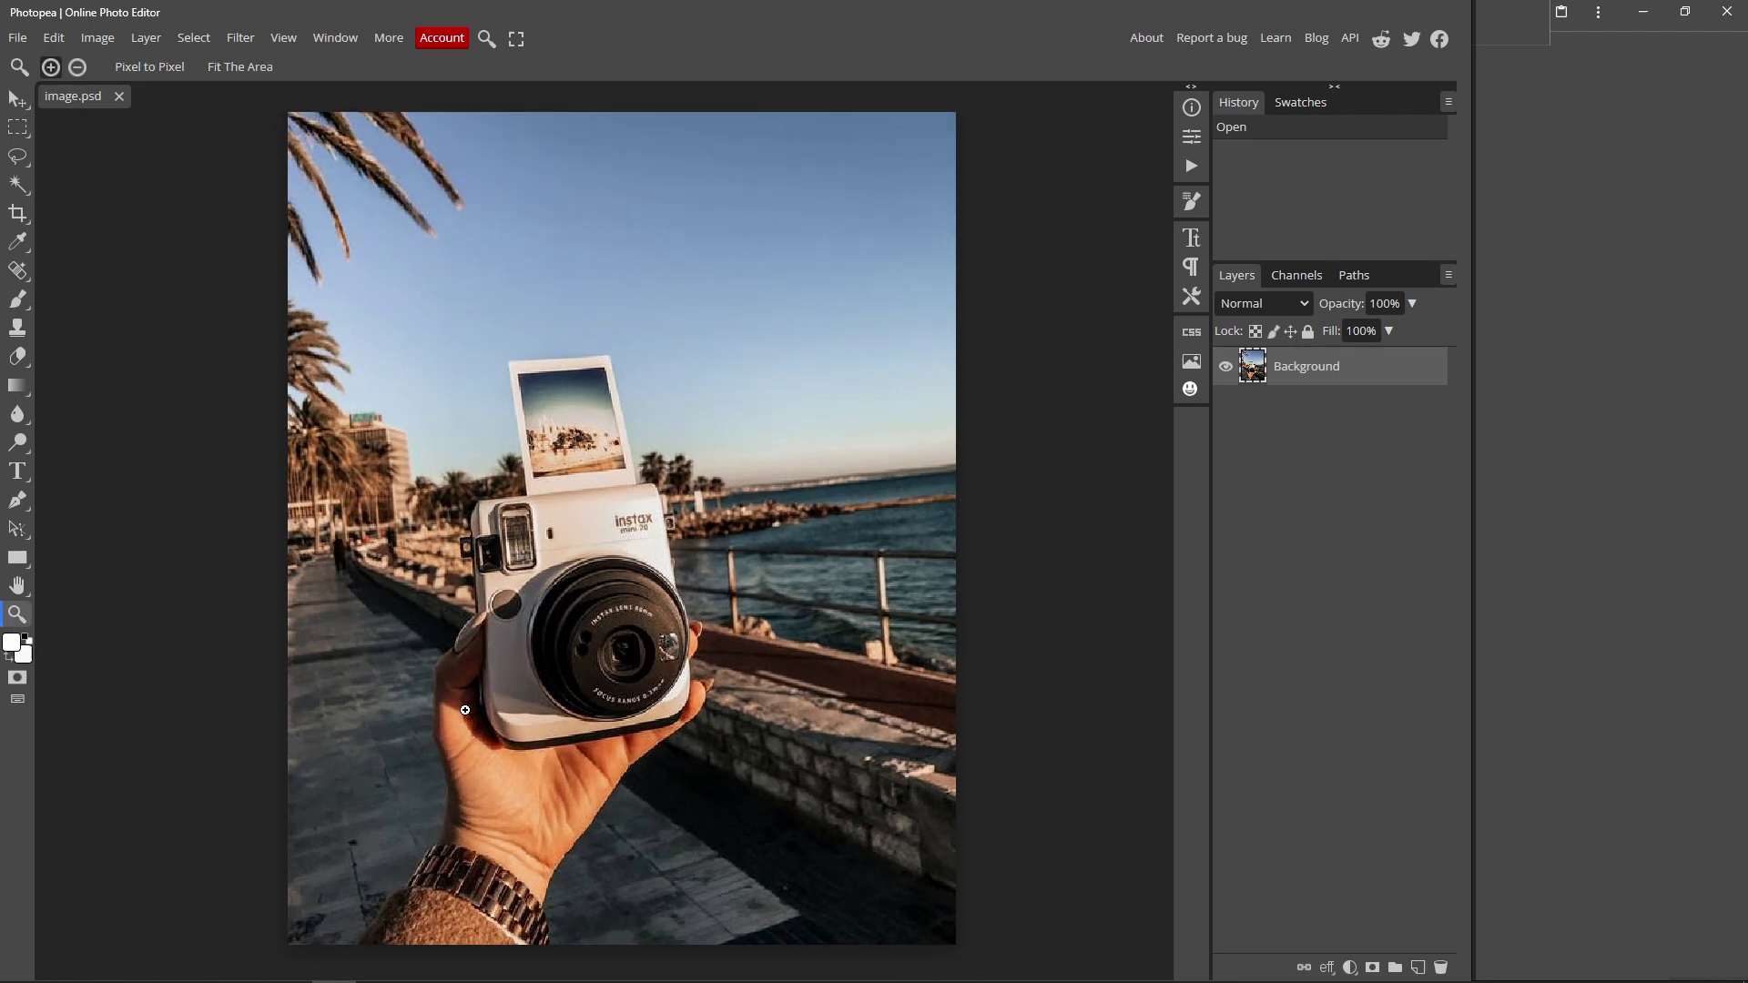
{"action": "left_click", "coordinate": [451, 795]}
{"action": "left_click", "coordinate": [424, 806]}
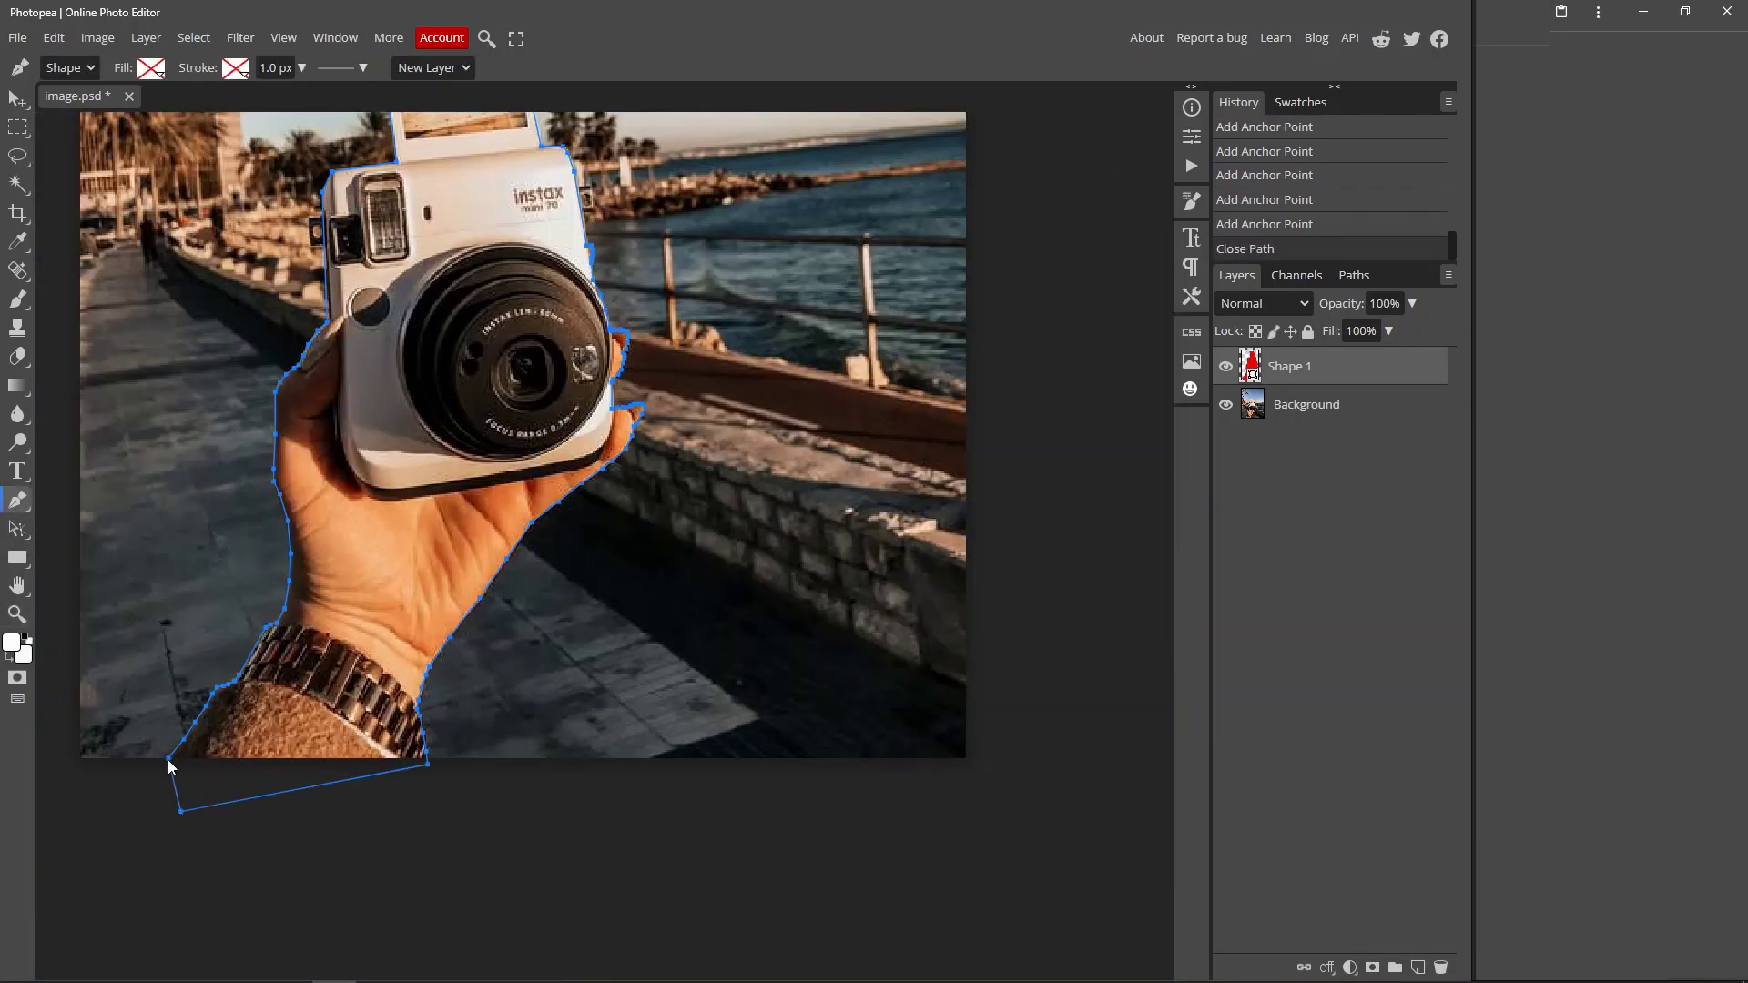
{"action": "right_click", "coordinate": [201, 738]}
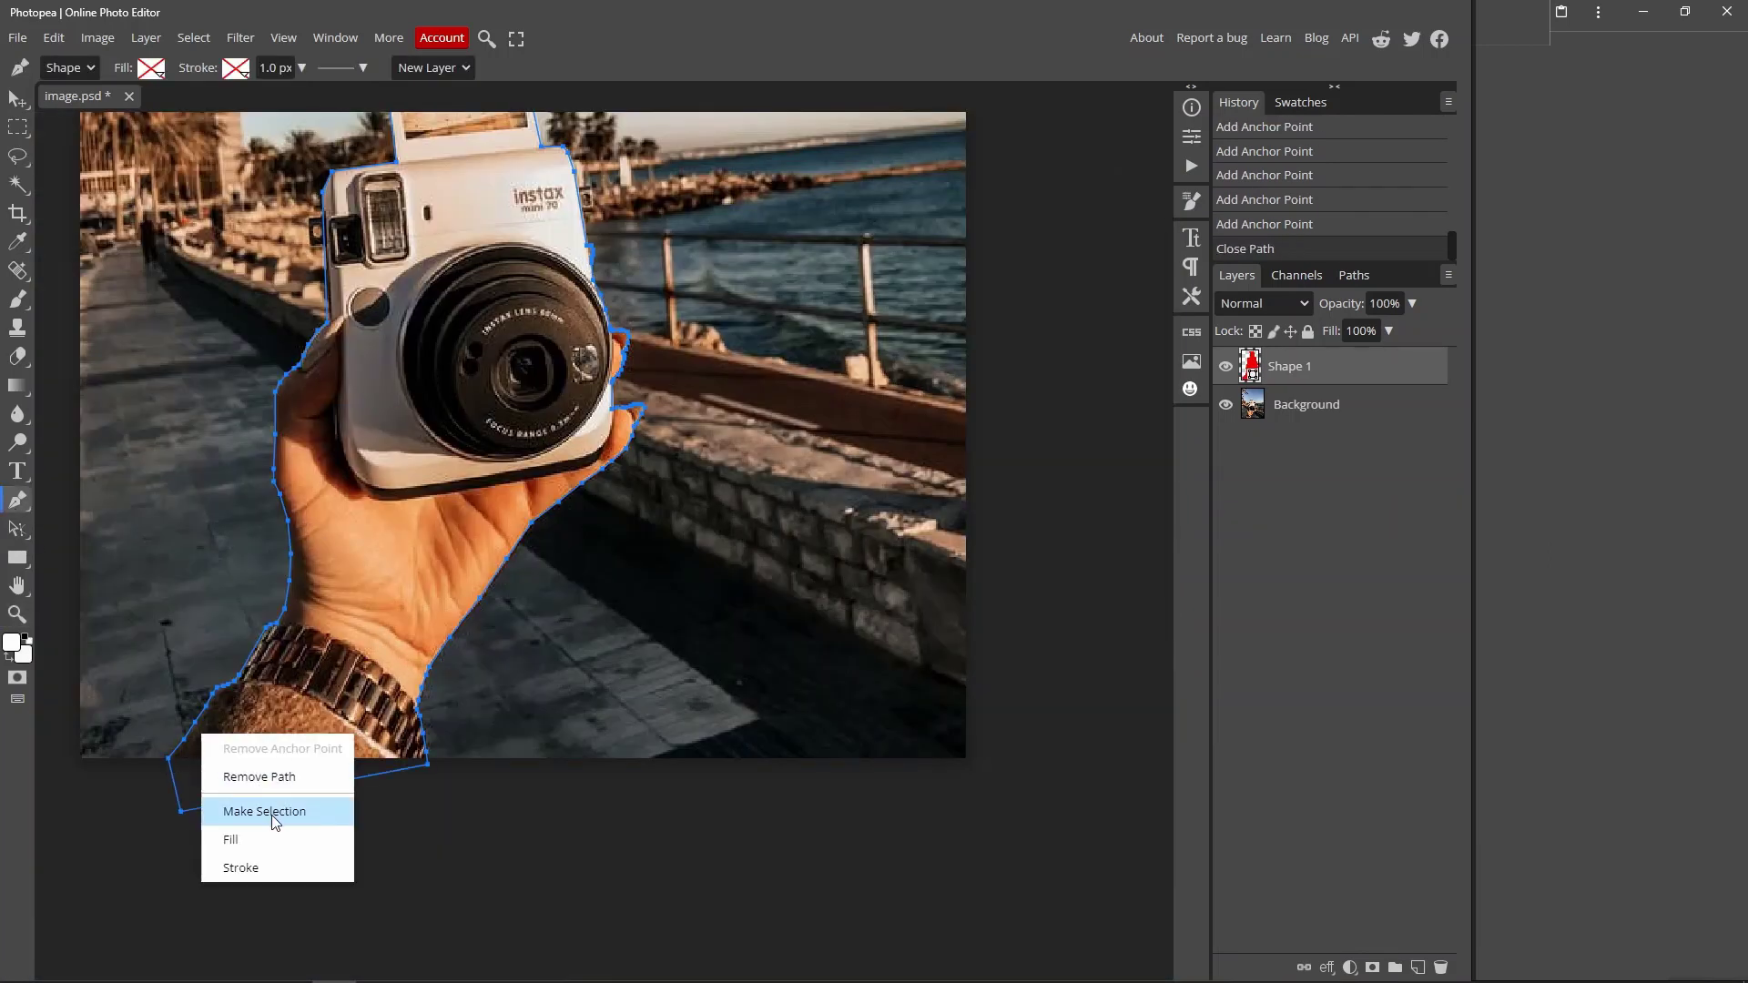
{"action": "left_click", "coordinate": [272, 811]}
Confirm the selection and zoom back out to see the whole photo.
{"action": "left_click", "coordinate": [176, 268]}
{"action": "key", "text": "z"}
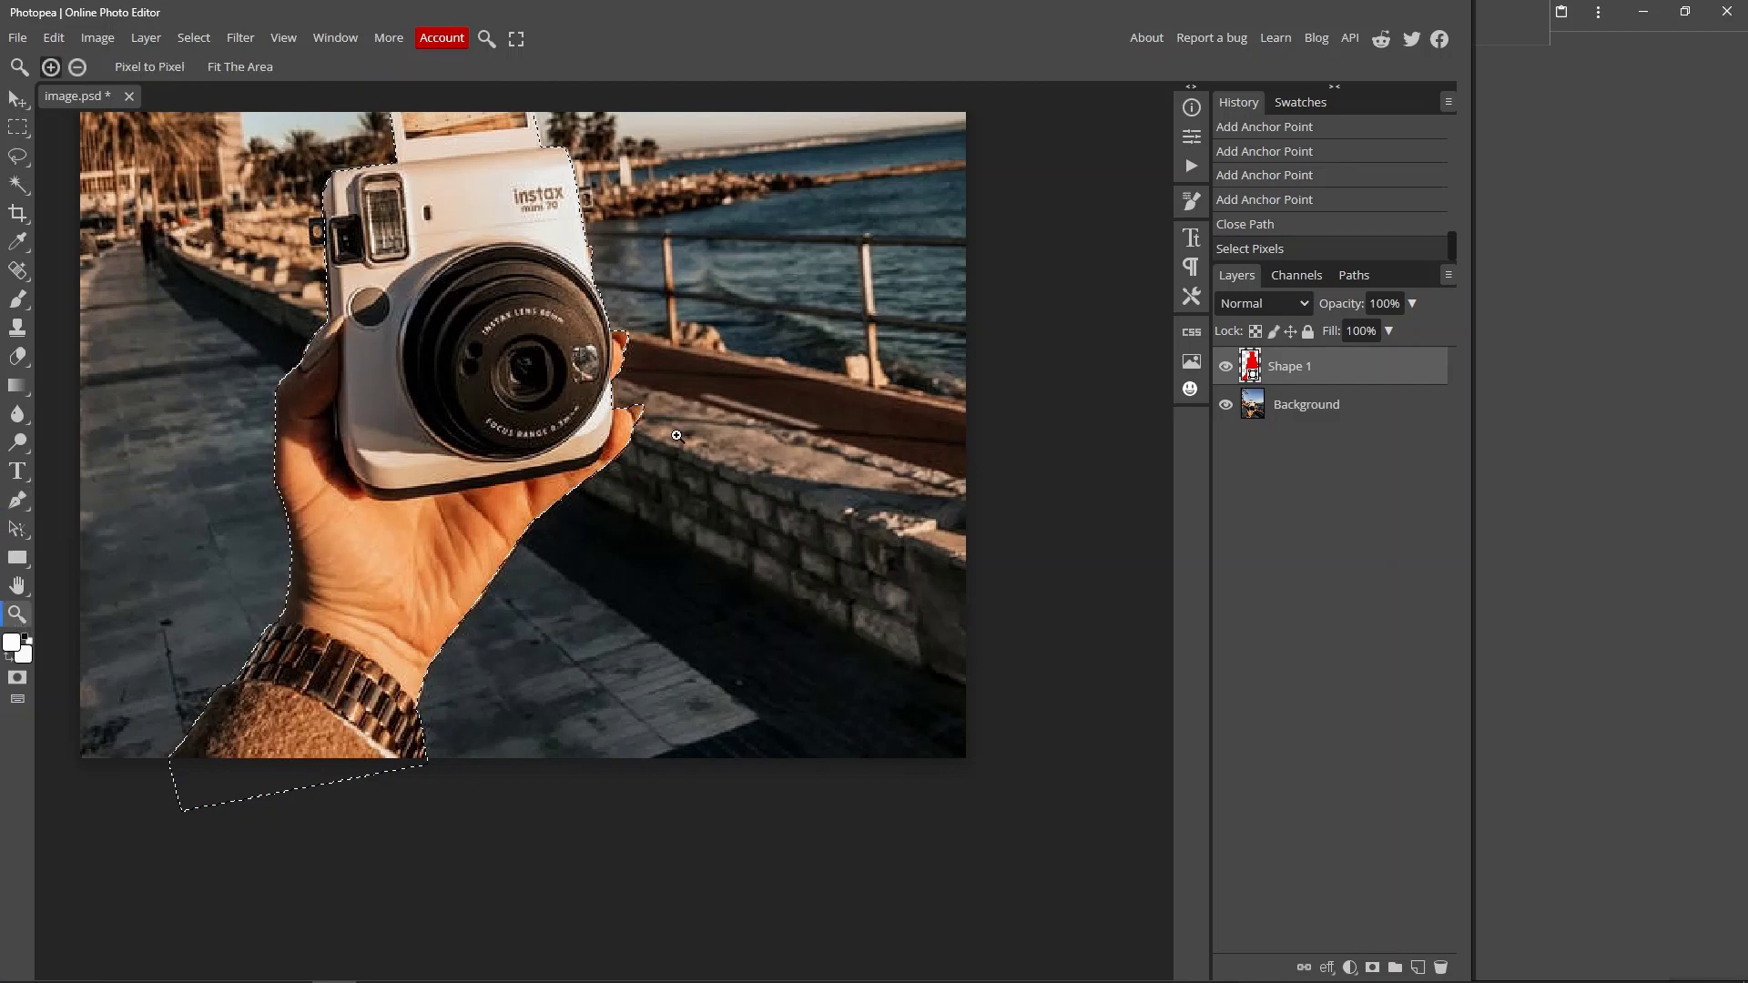
{"action": "left_click", "coordinate": [675, 435]}
{"action": "left_click", "coordinate": [369, 611]}
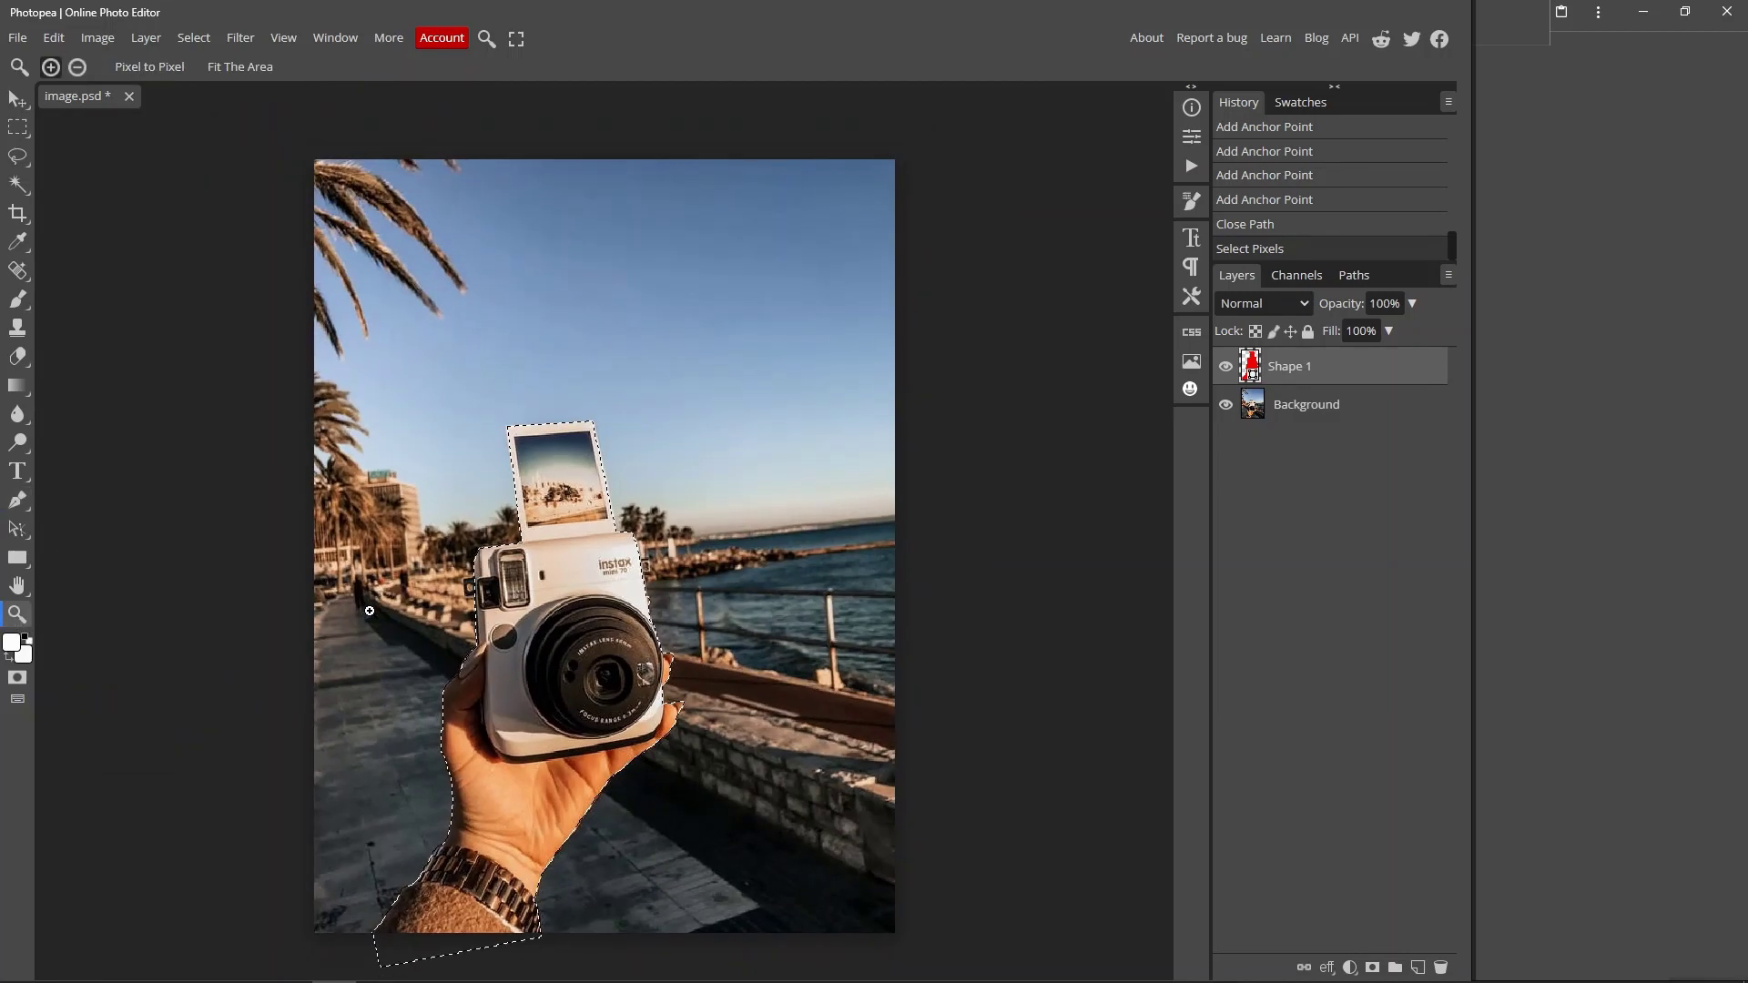
{"action": "left_click", "coordinate": [19, 501]}
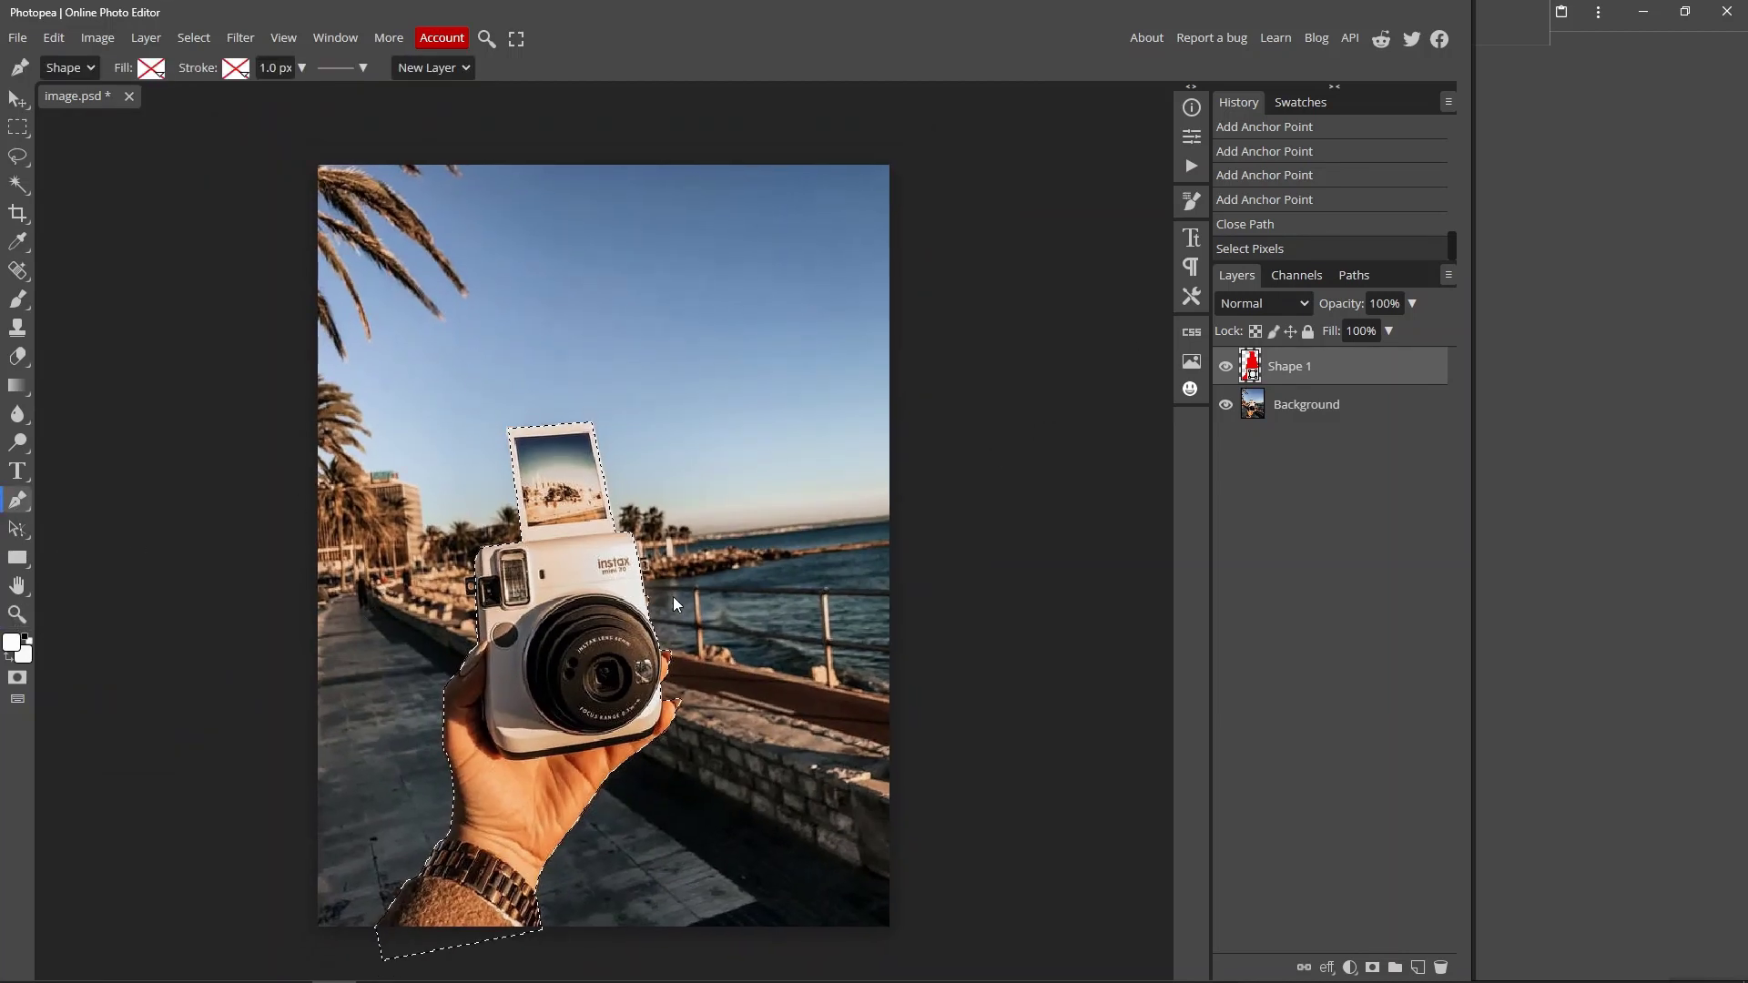
Copy-paste the camera and hand from Background into Layer 1, verifying the cutout by toggling Background.
{"action": "left_click", "coordinate": [1326, 414]}
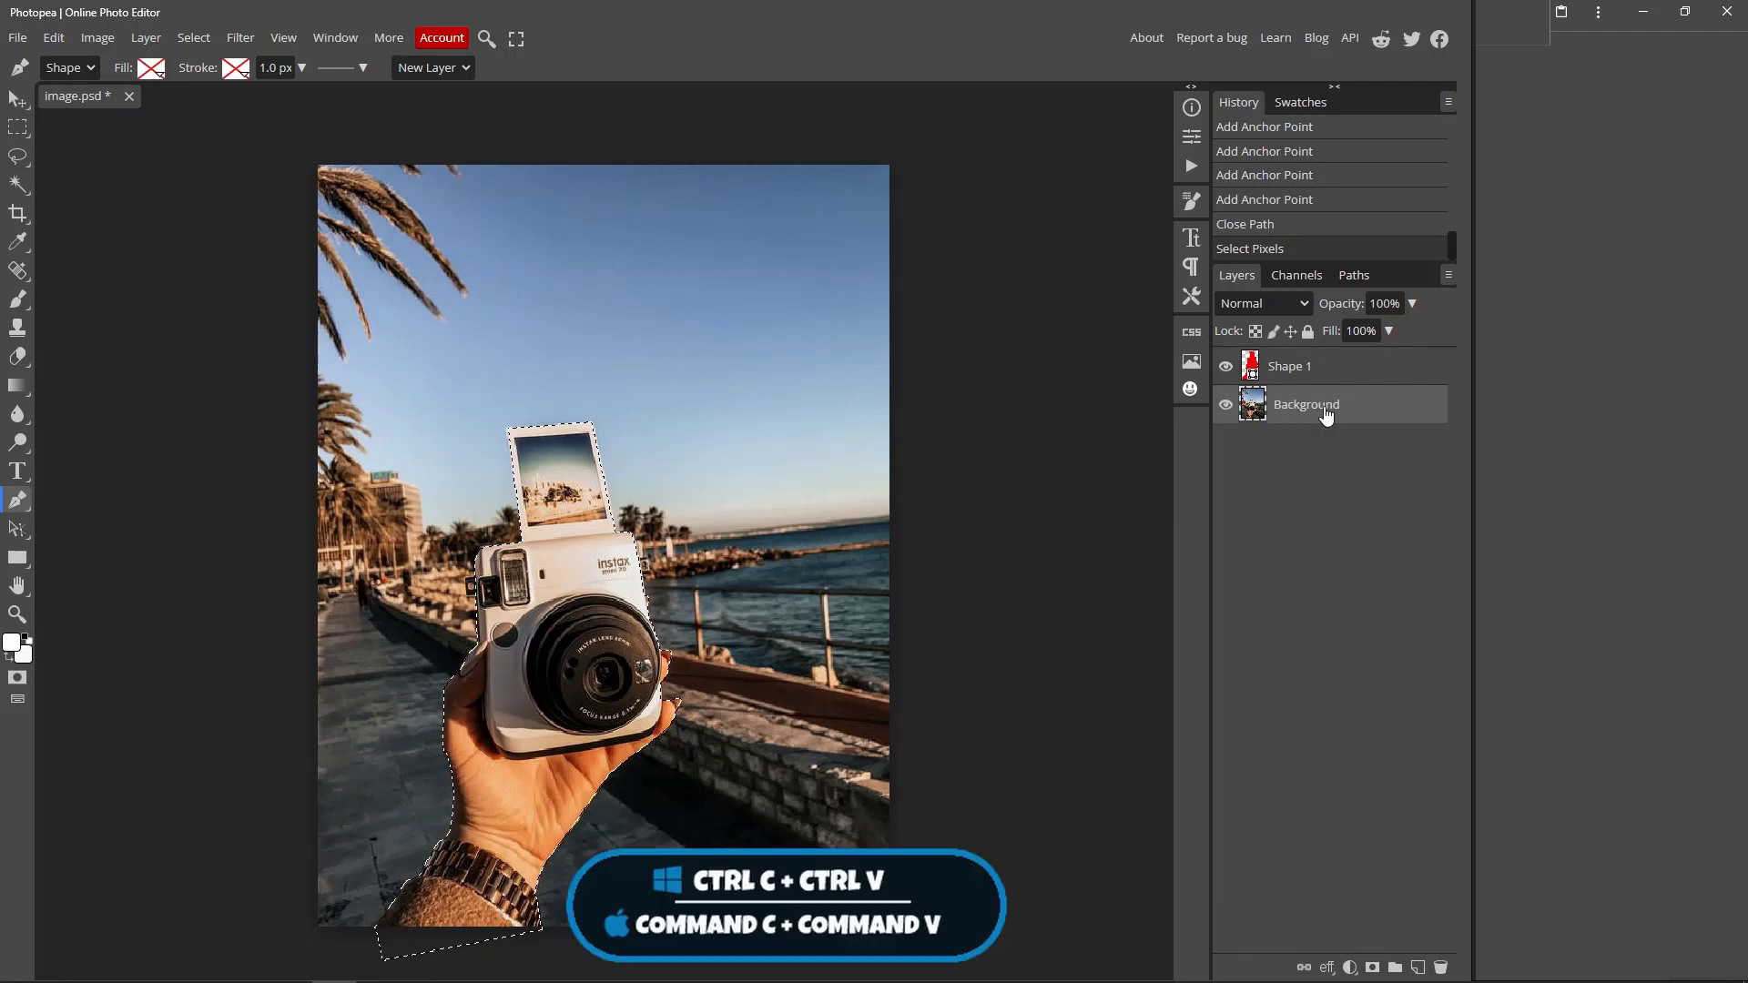
{"action": "key", "text": "ctrl+c"}
{"action": "key", "text": "ctrl+v"}
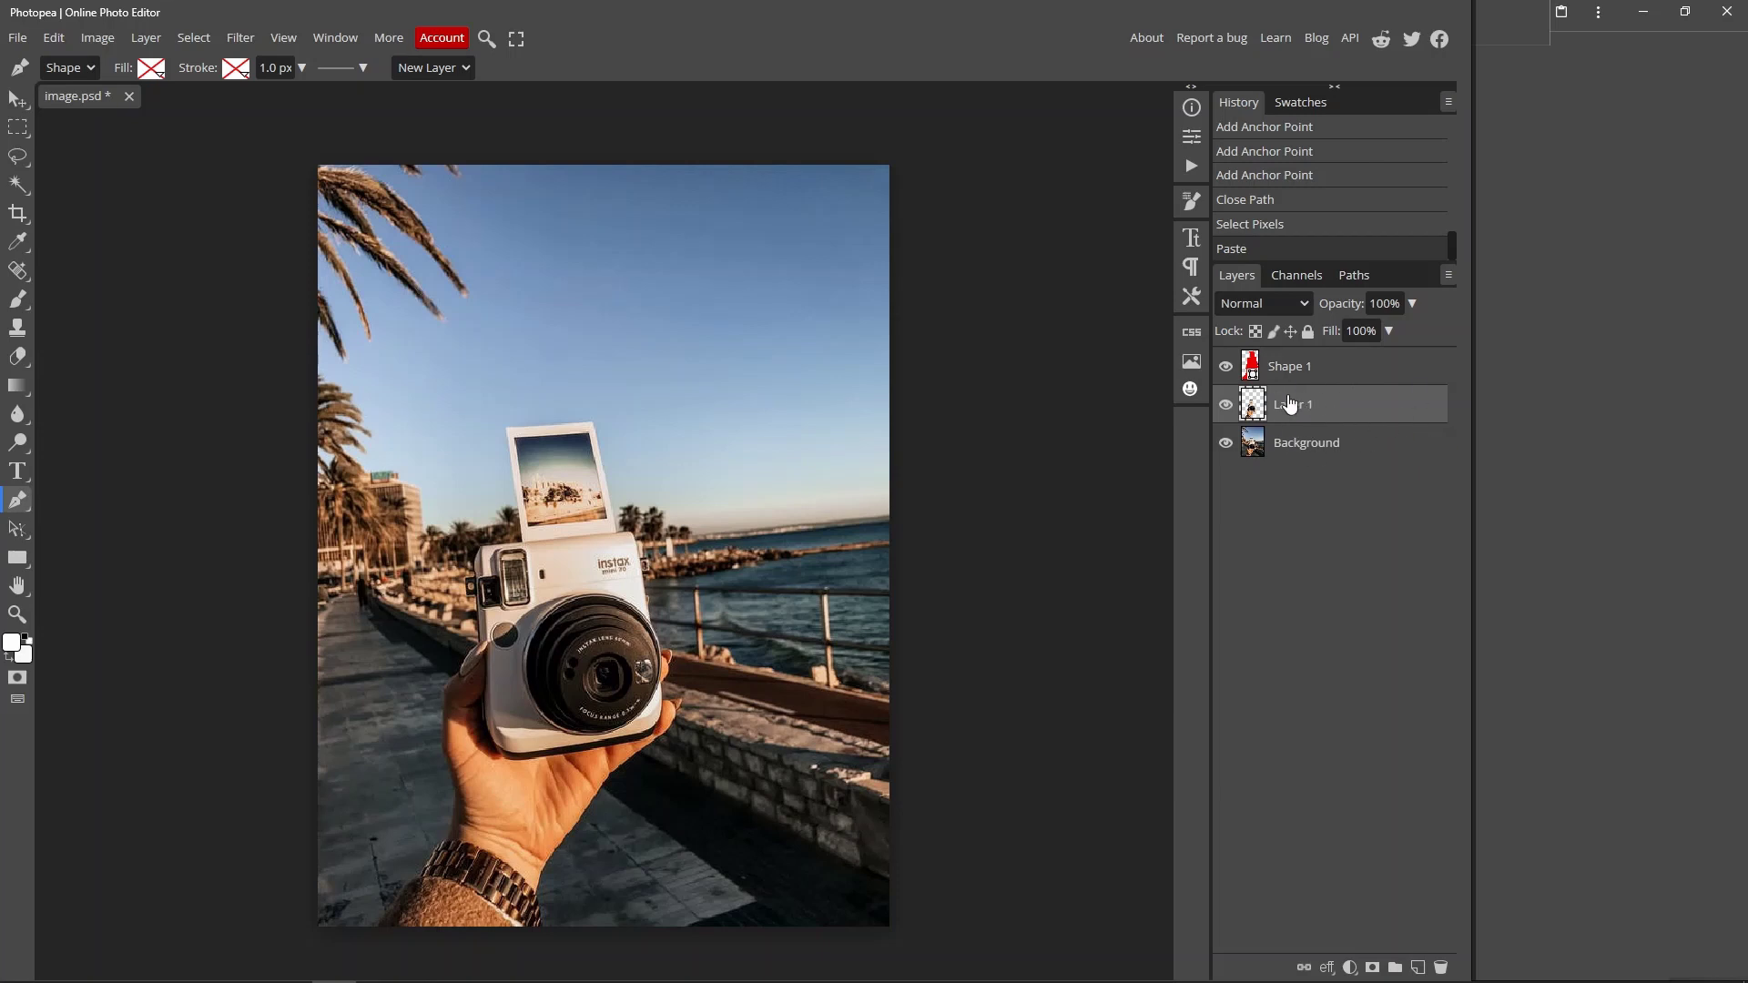
{"action": "left_click", "coordinate": [1225, 443]}
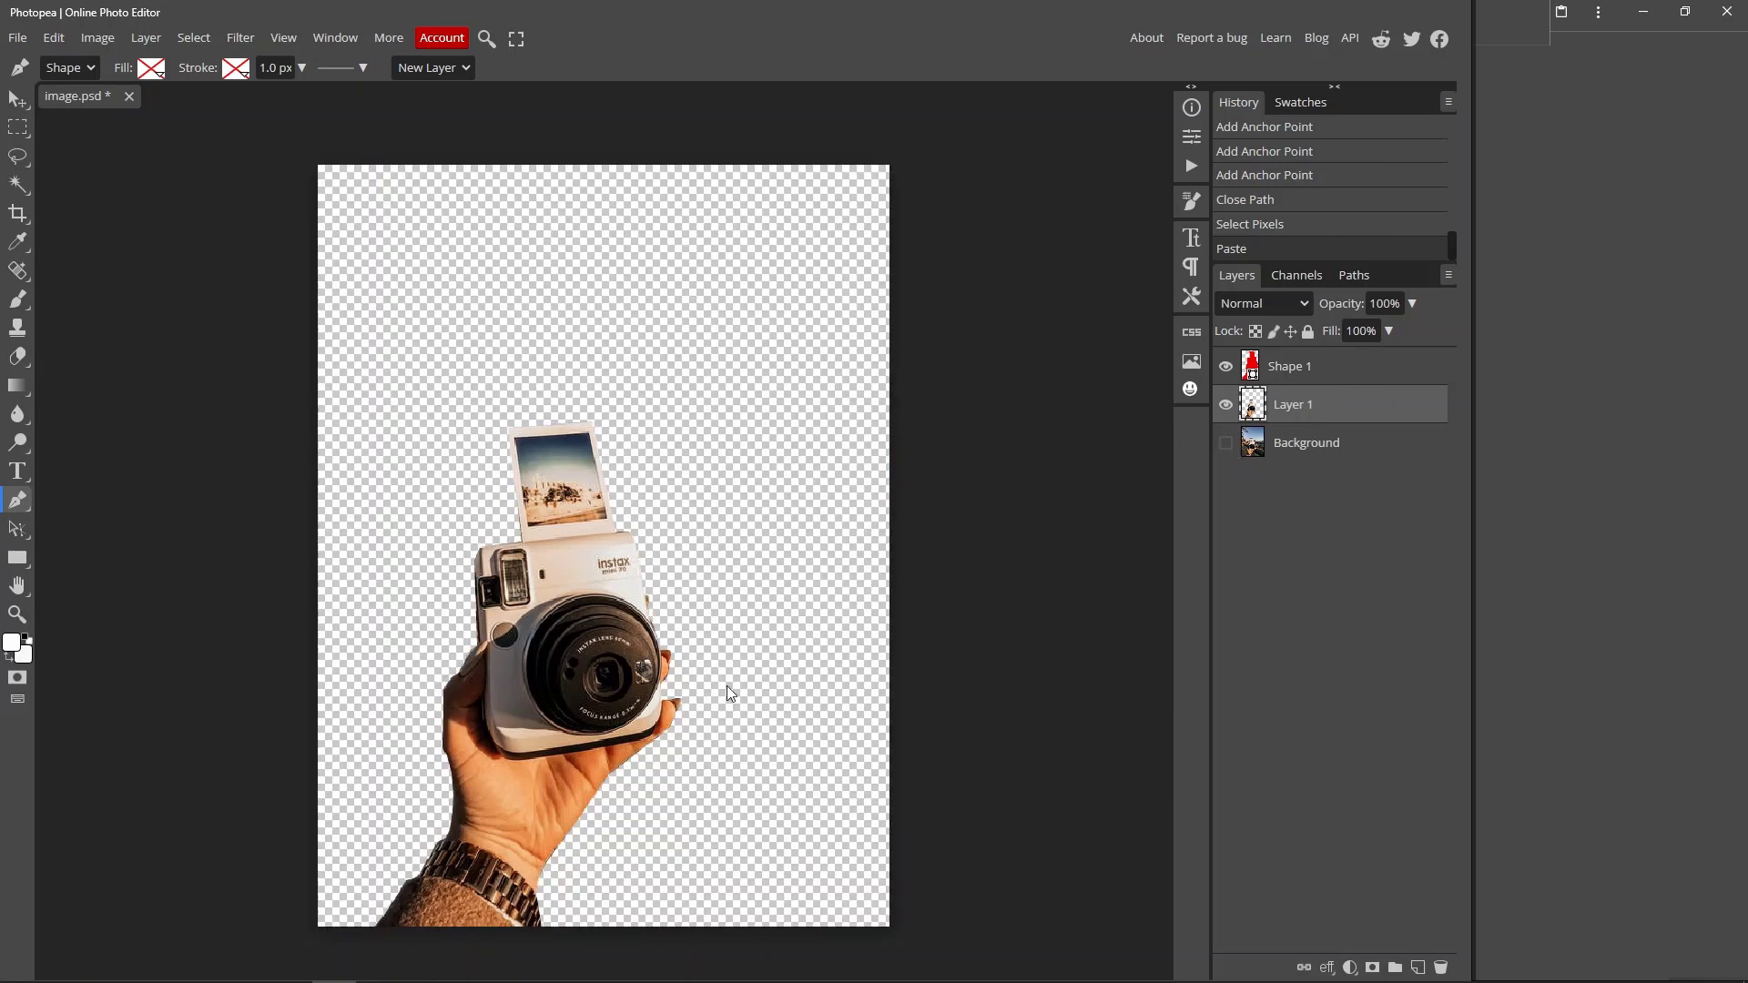
{"action": "left_click", "coordinate": [1226, 444]}
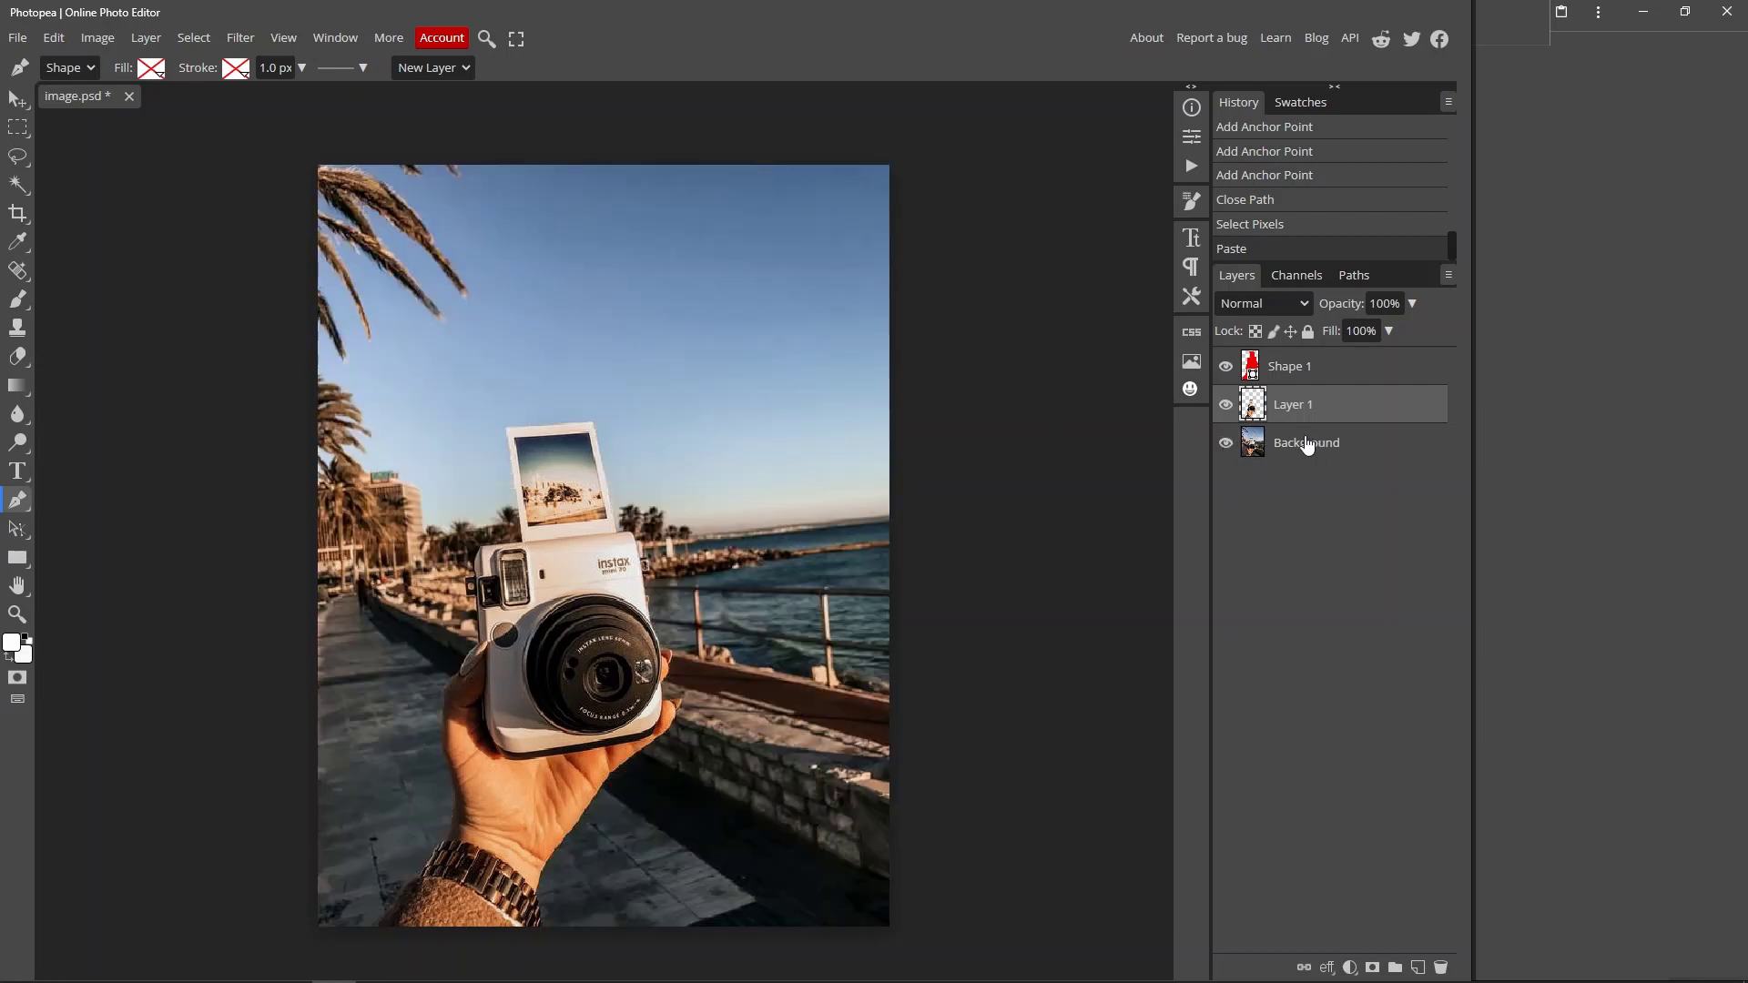
{"action": "left_click", "coordinate": [1341, 448]}
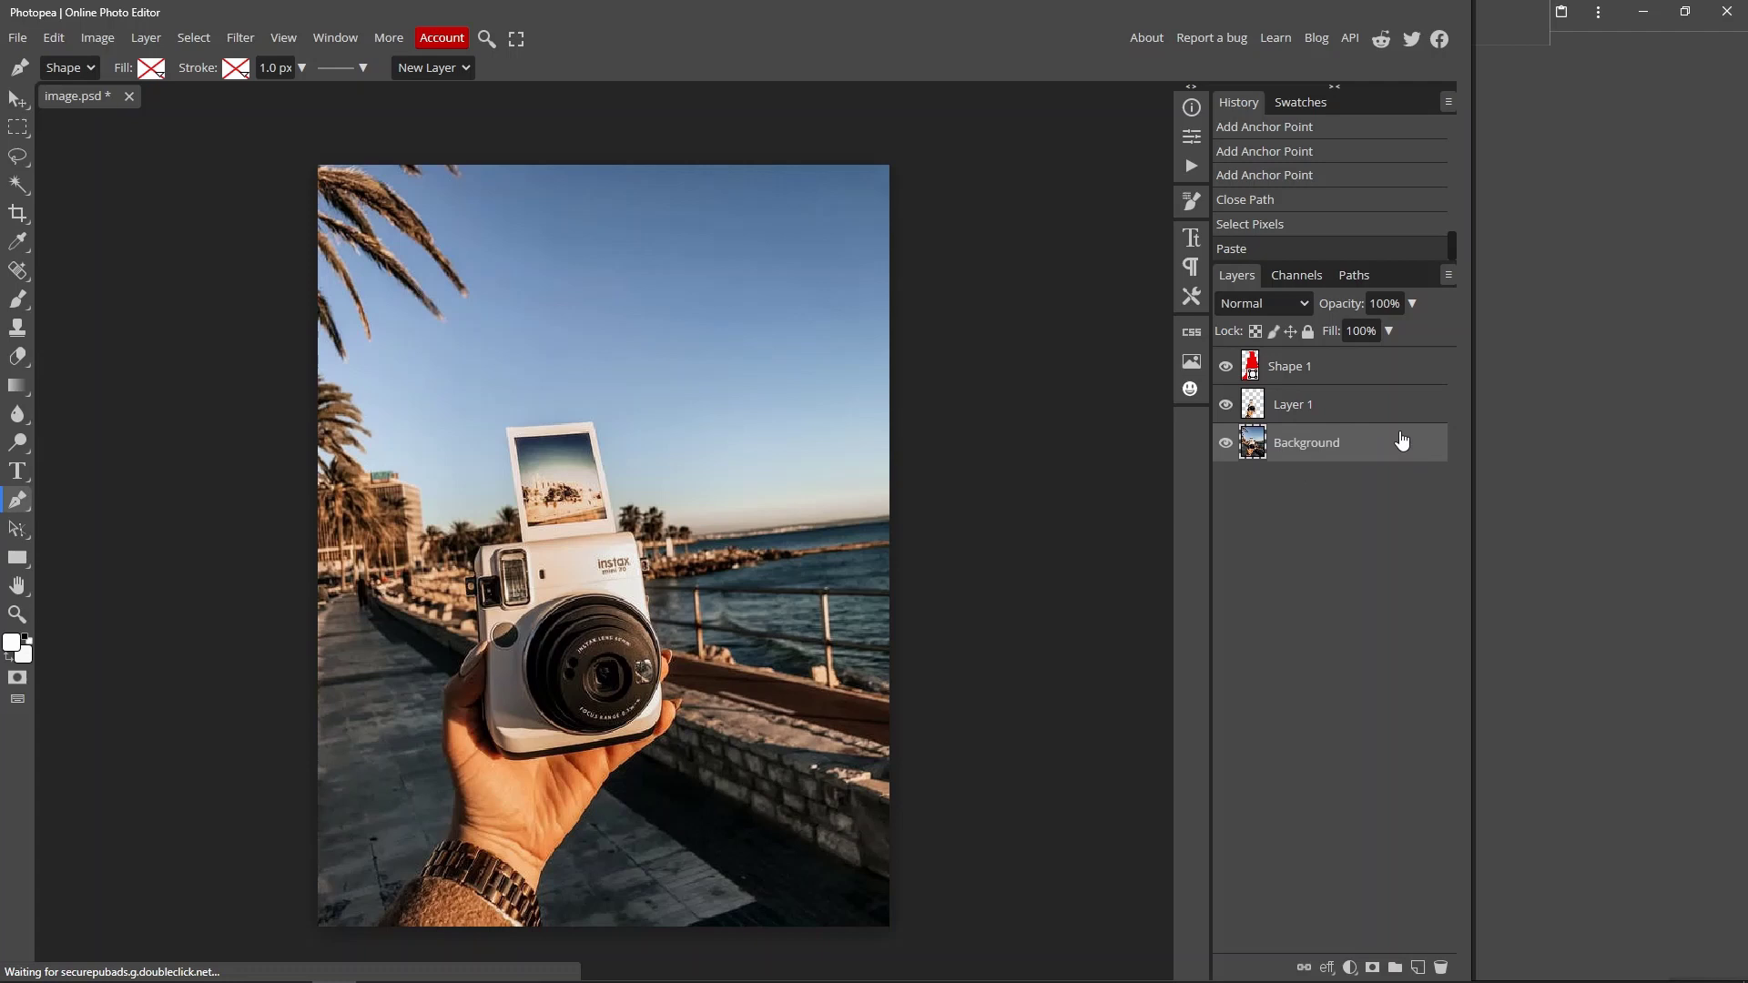
Apply Filter > Blur > Gaussian Blur with a 1.6 px radius to the Background photo.
{"action": "left_click", "coordinate": [242, 36]}
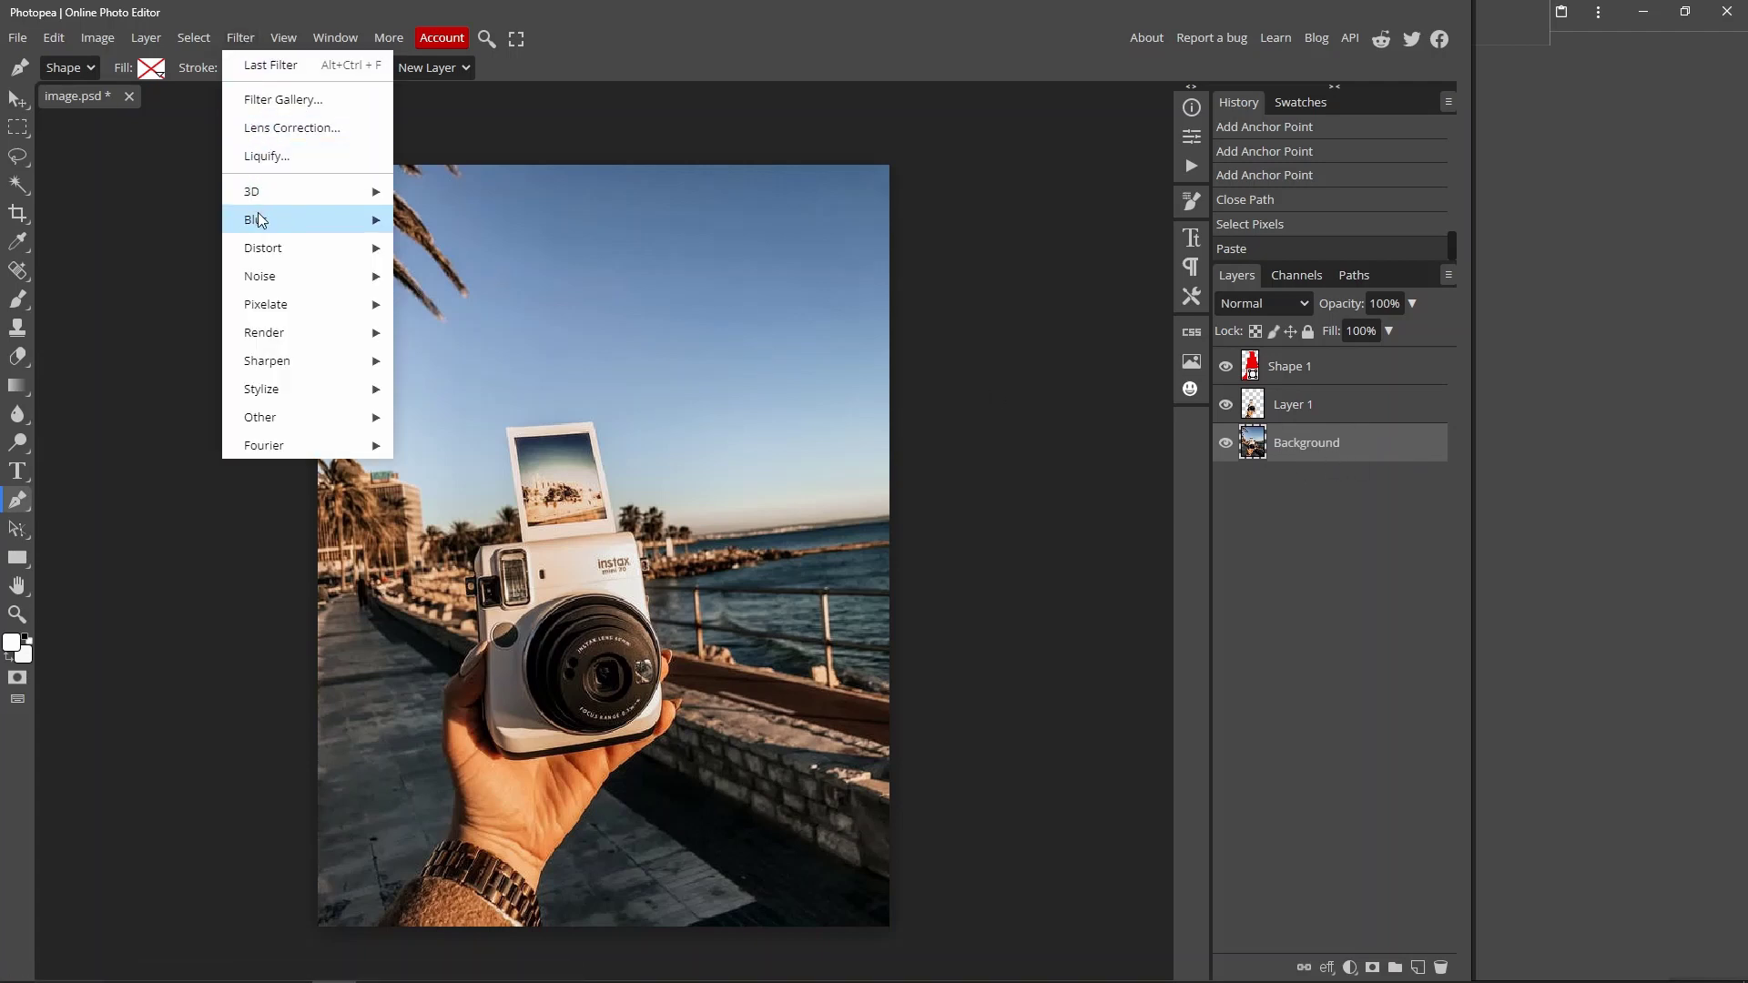
{"action": "mouse_move", "coordinate": [255, 221]}
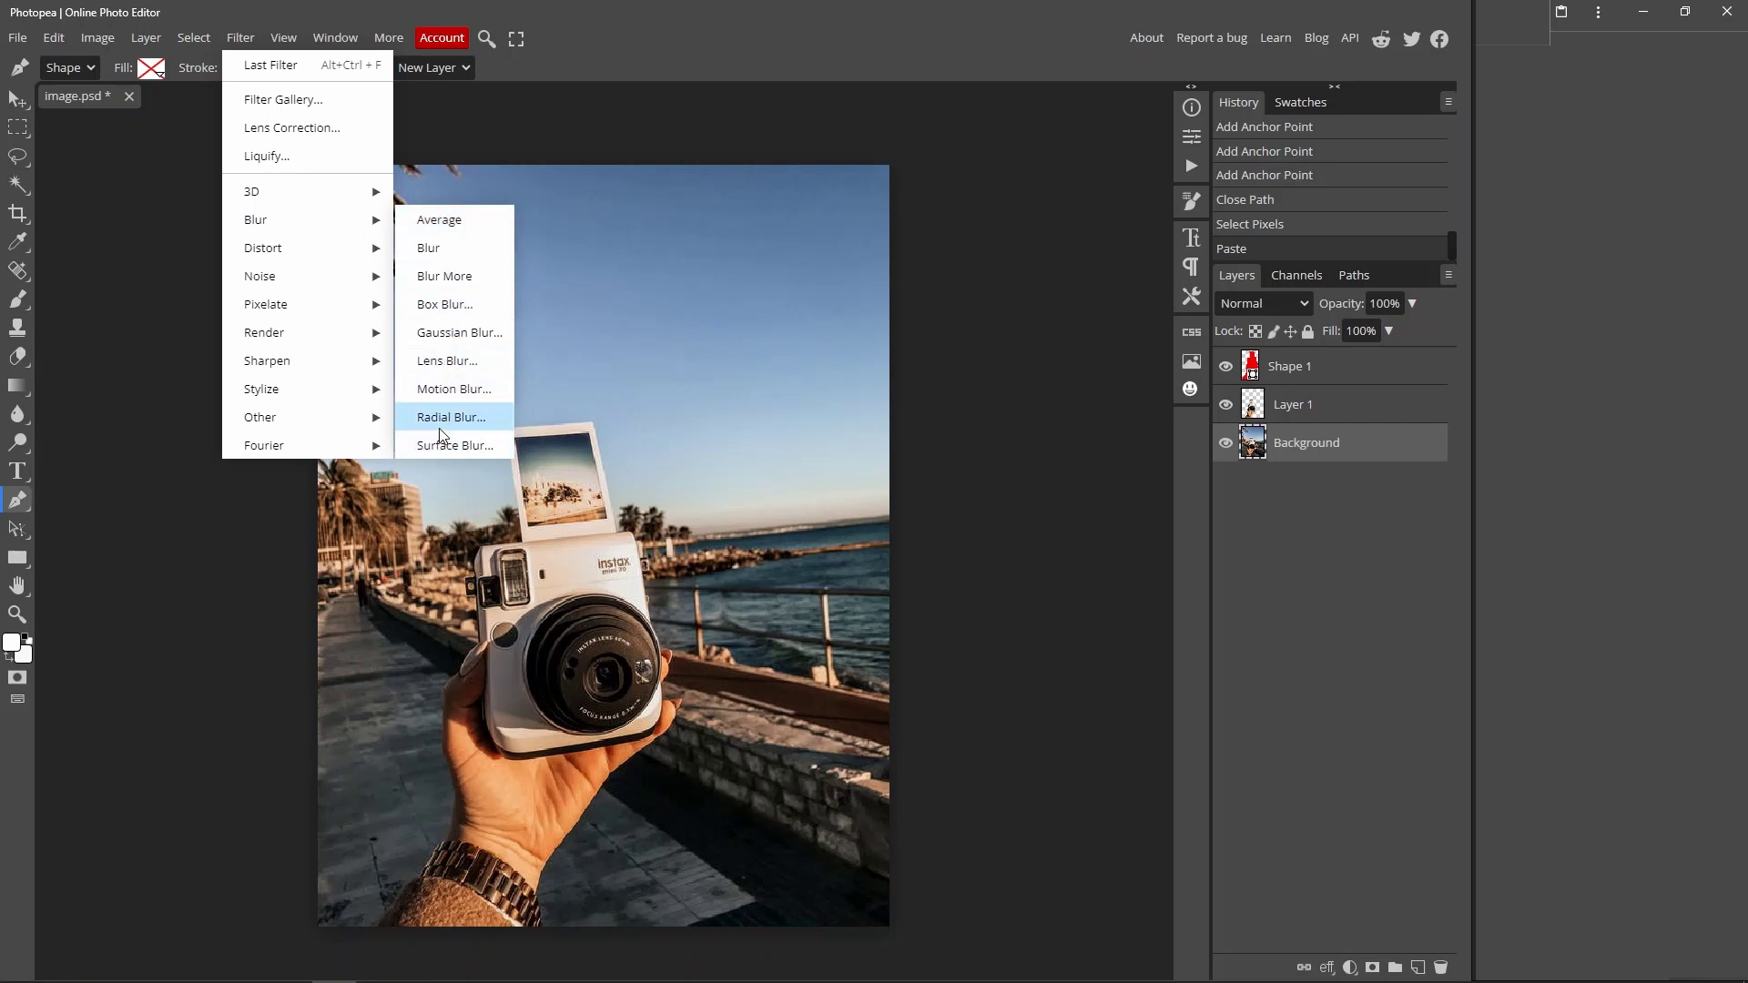
{"action": "left_click", "coordinate": [463, 334]}
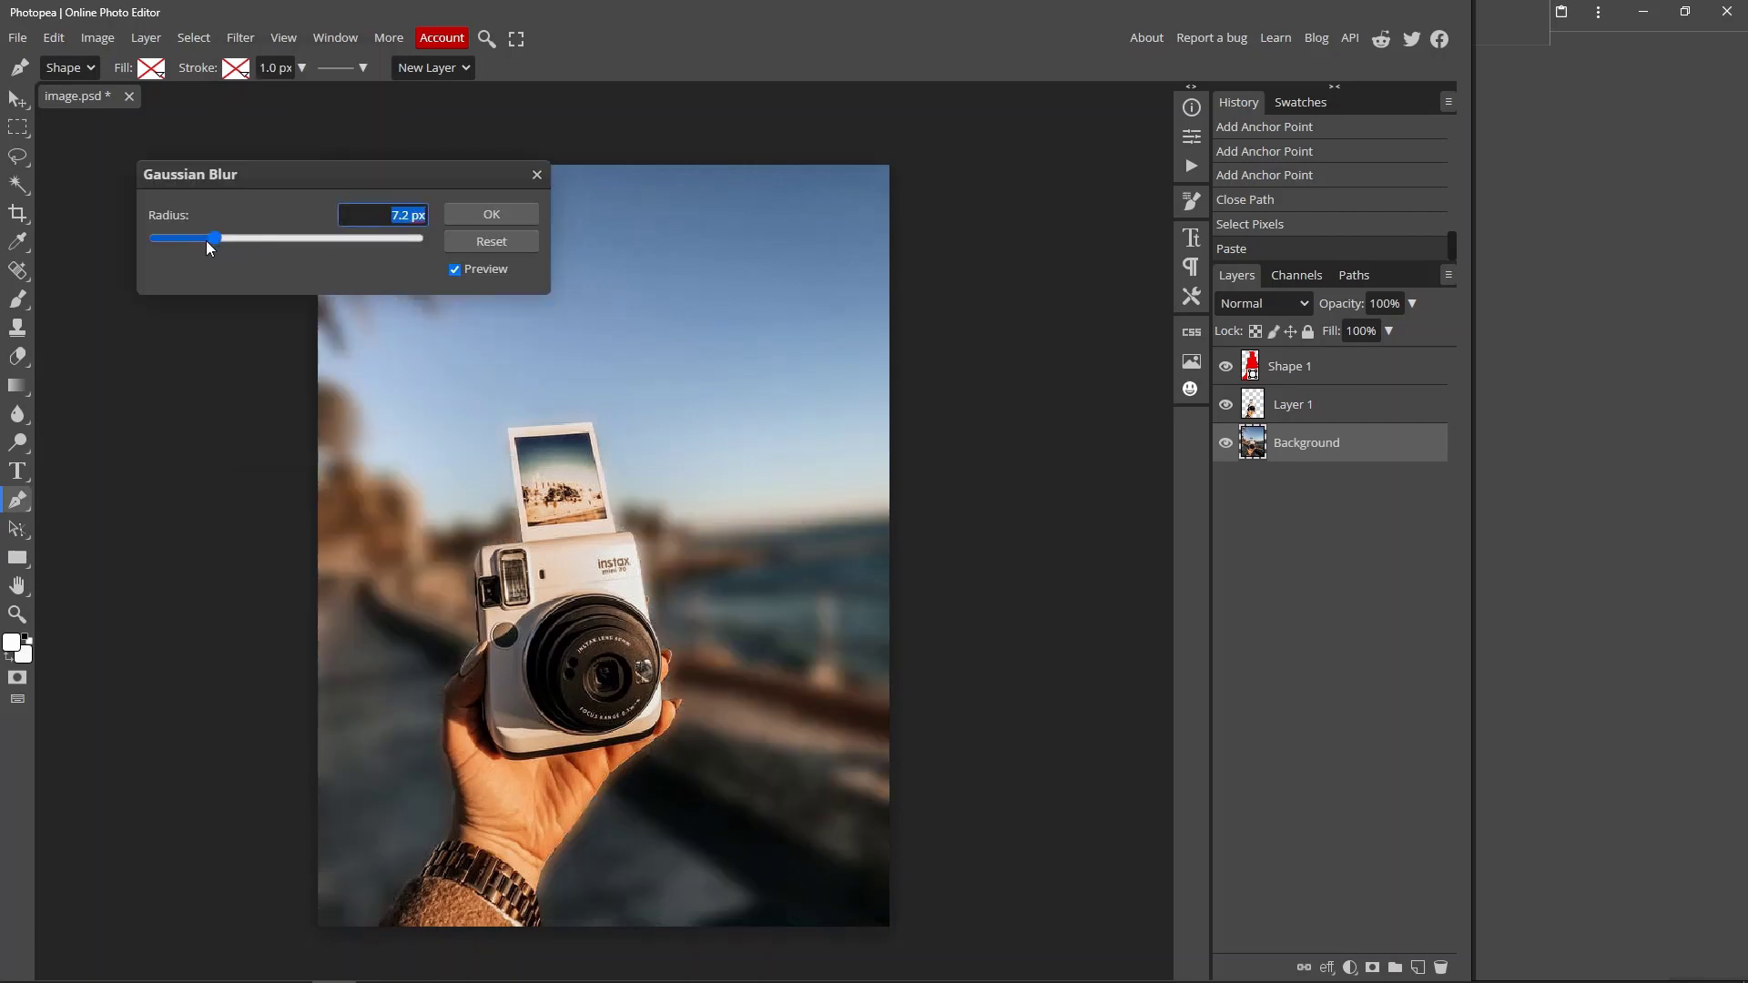
{"action": "left_click_drag", "start_coordinate": [210, 244], "coordinate": [186, 243]}
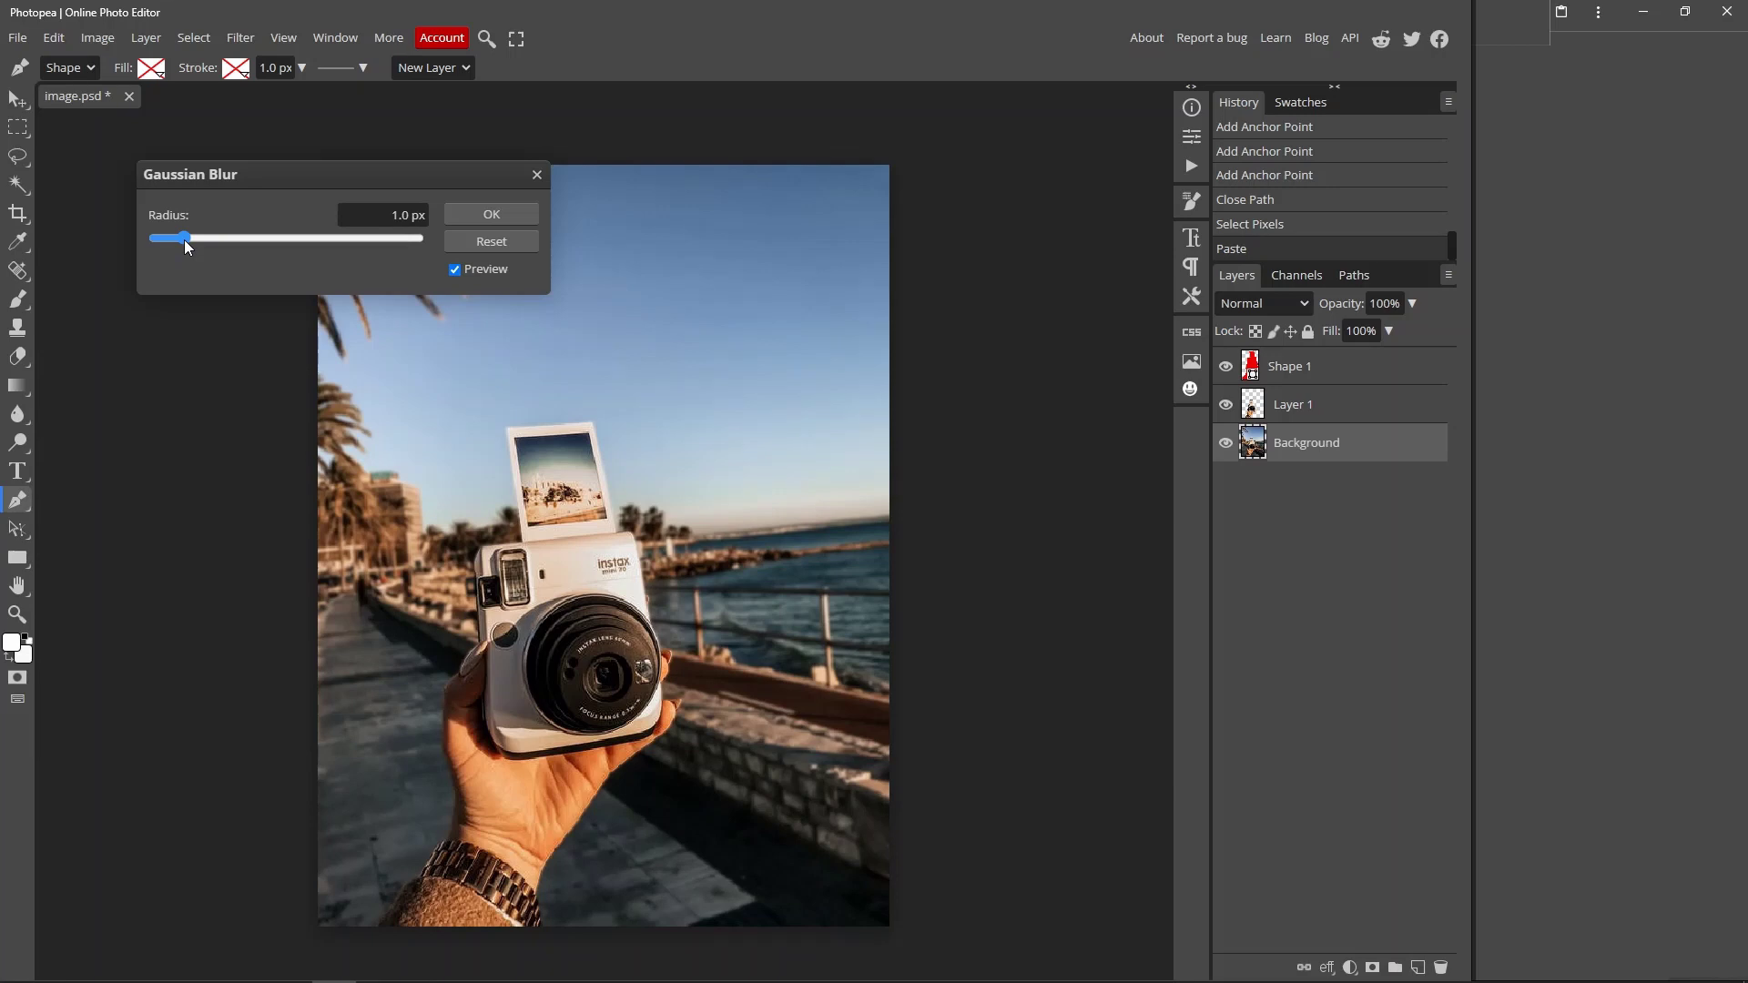
{"action": "left_click_drag", "start_coordinate": [186, 243], "coordinate": [192, 243]}
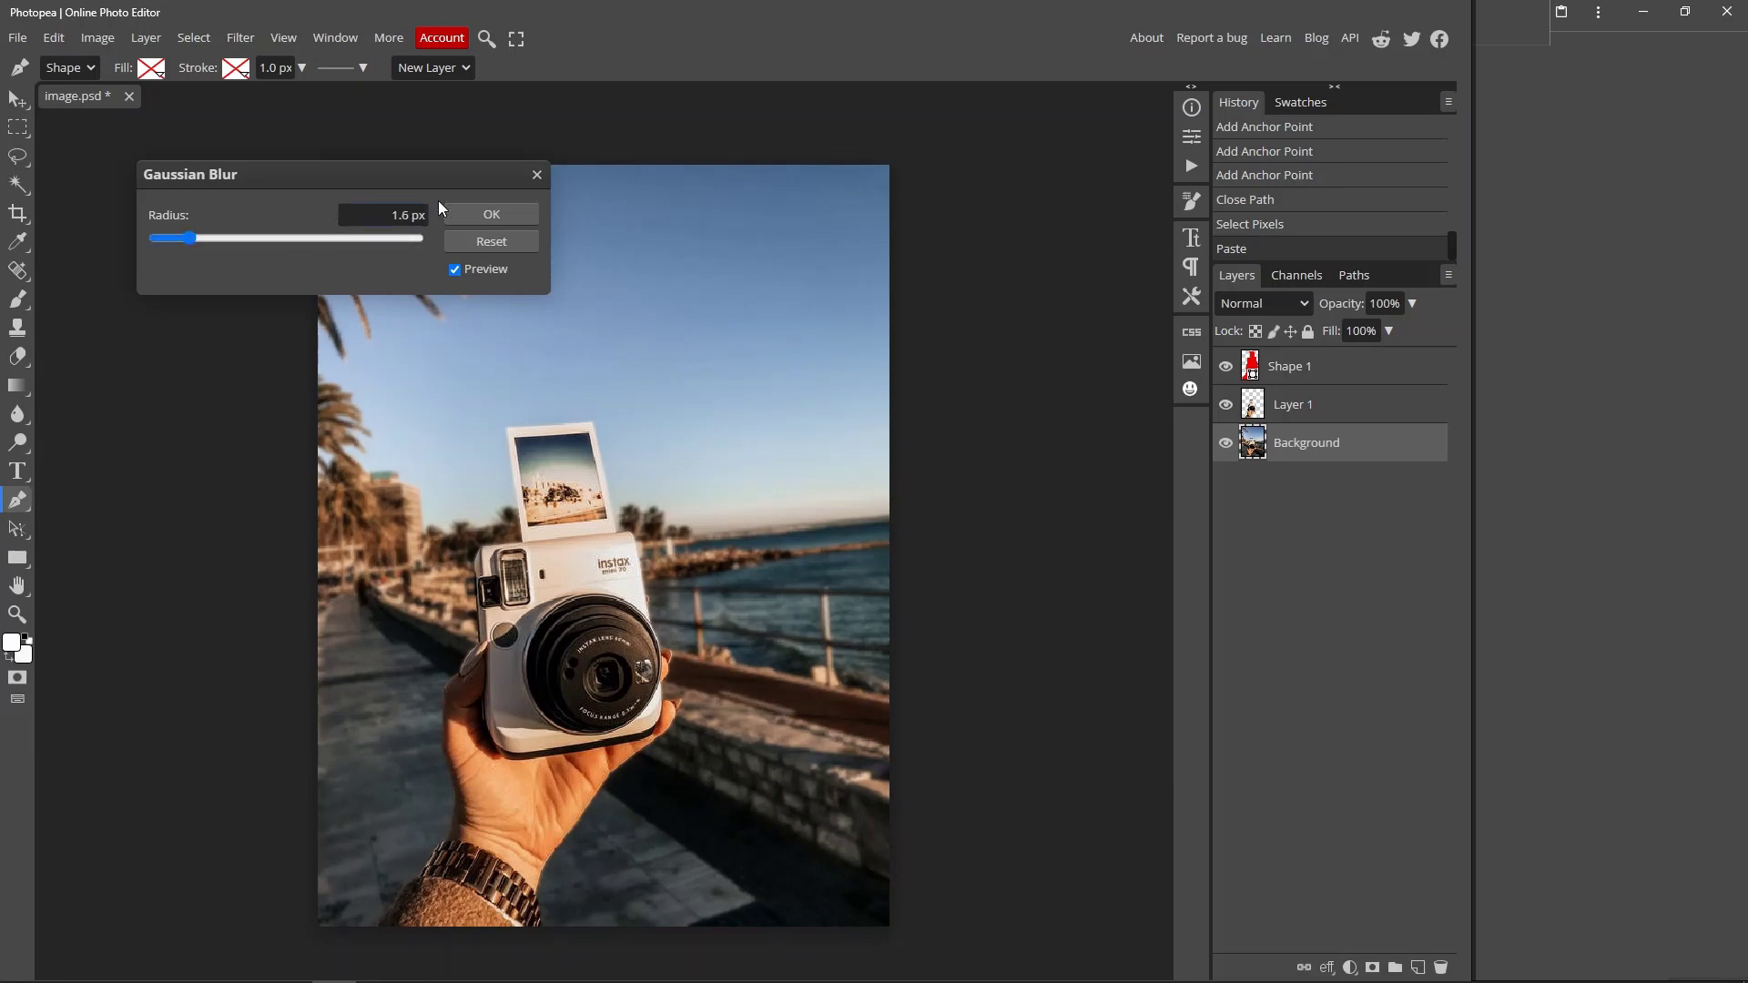
{"action": "left_click", "coordinate": [376, 209]}
{"action": "left_click_drag", "start_coordinate": [394, 214], "coordinate": [428, 214]}
{"action": "left_click", "coordinate": [485, 215]}
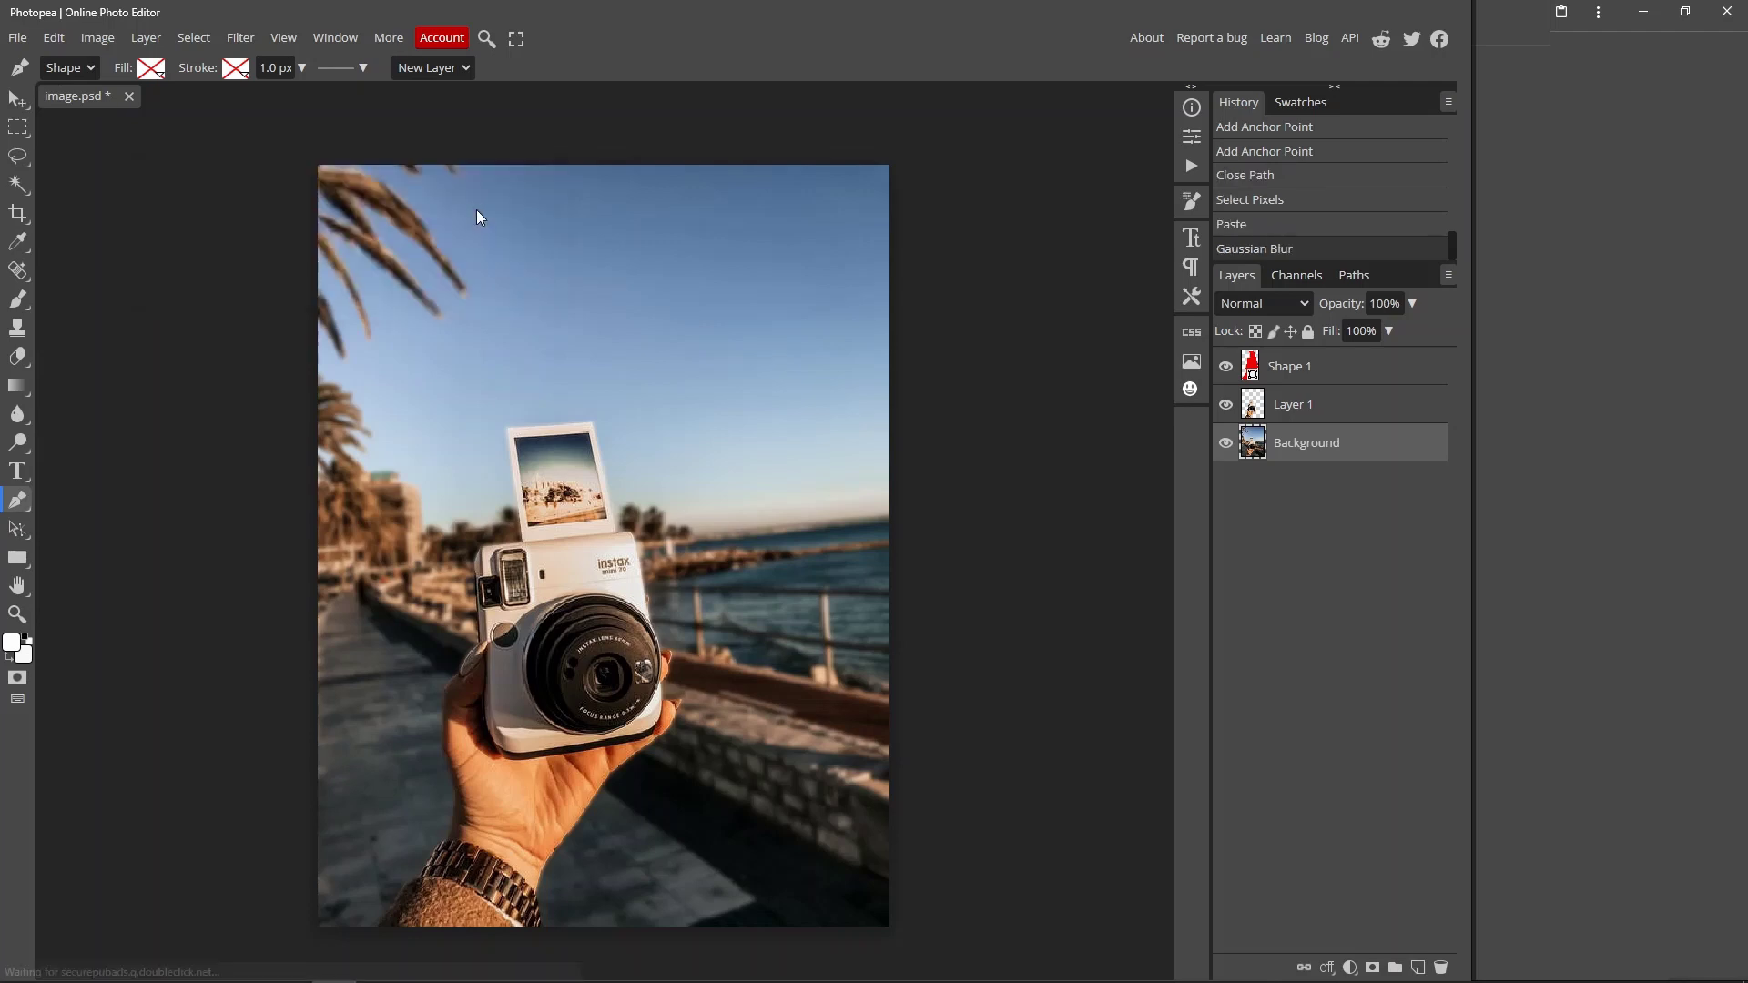